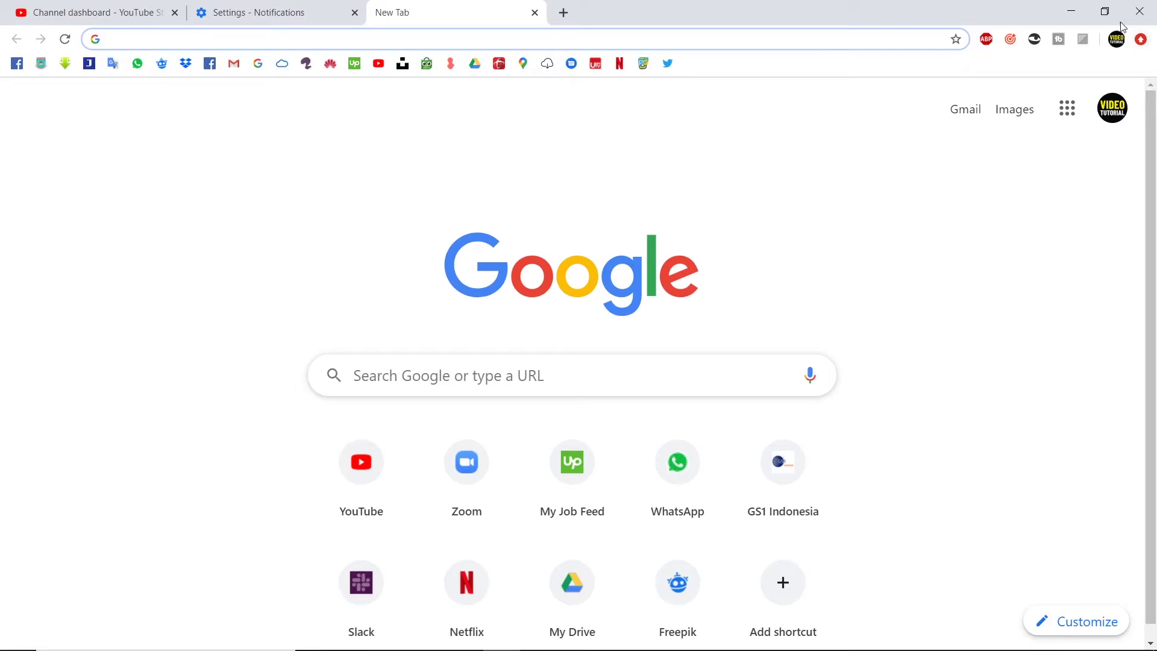
- Open the browser's settings page and go to the On startup section
left_click(1141, 39)
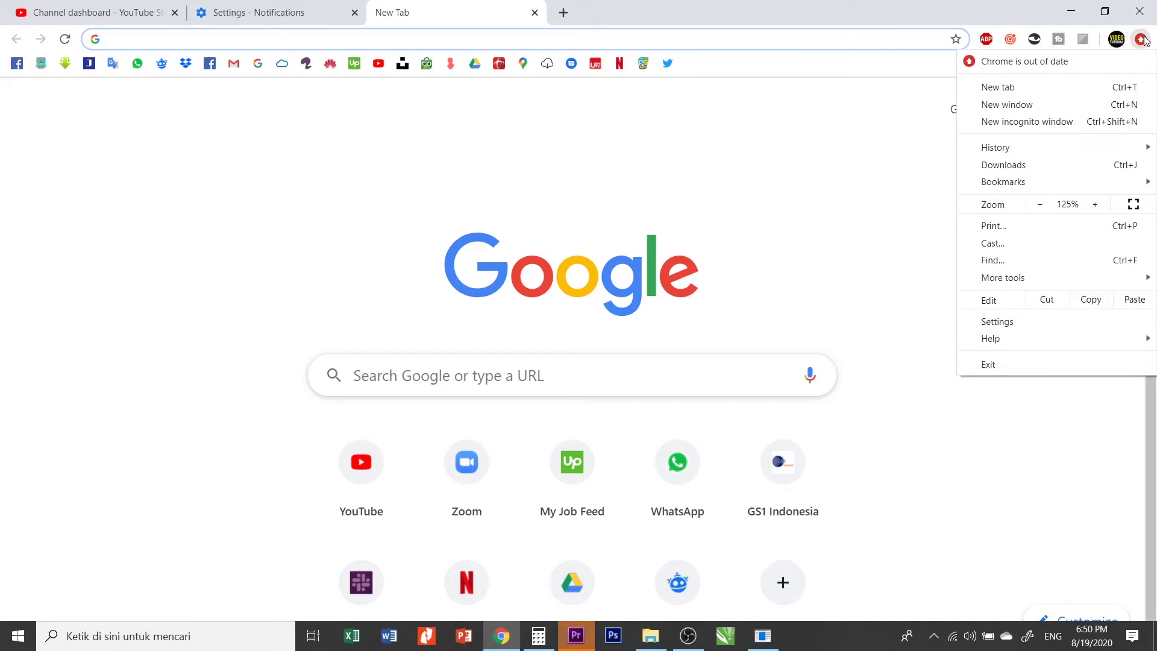
left_click(1027, 321)
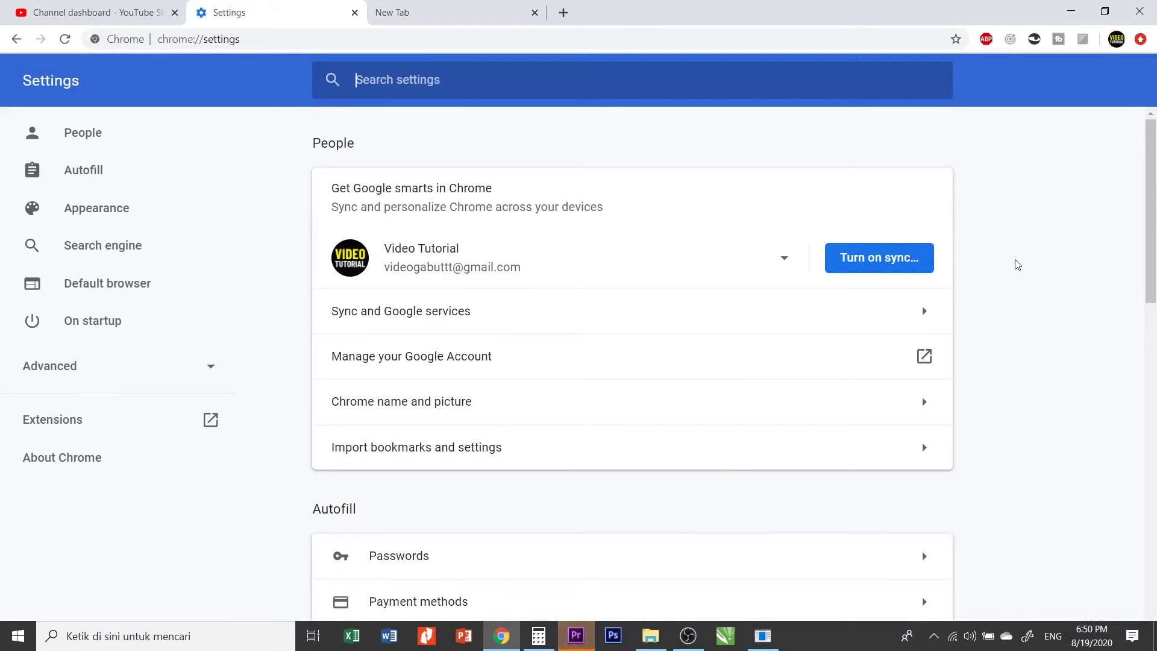
scroll(1017, 265, "down", 15)
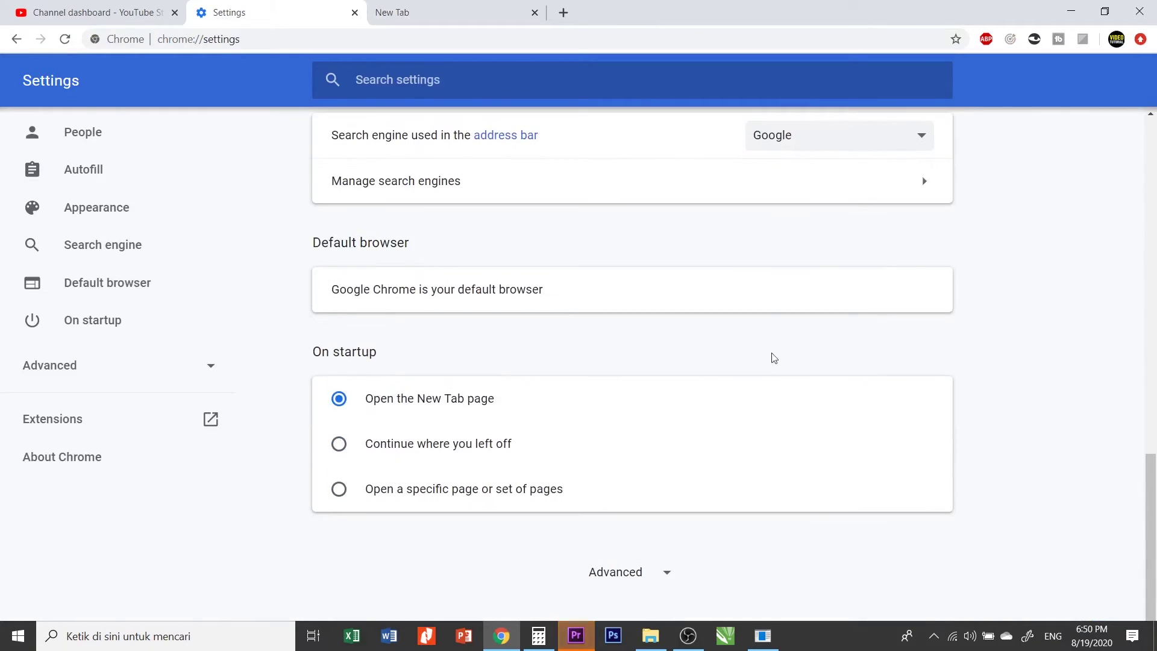
left_click(577, 637)
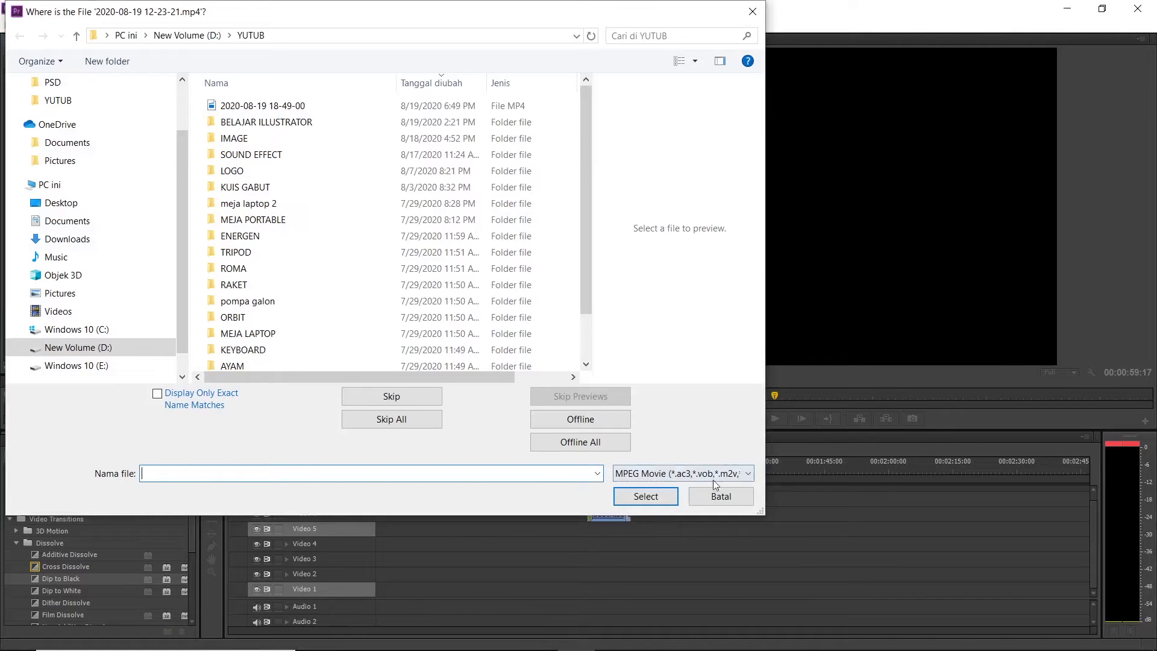
left_click(707, 497)
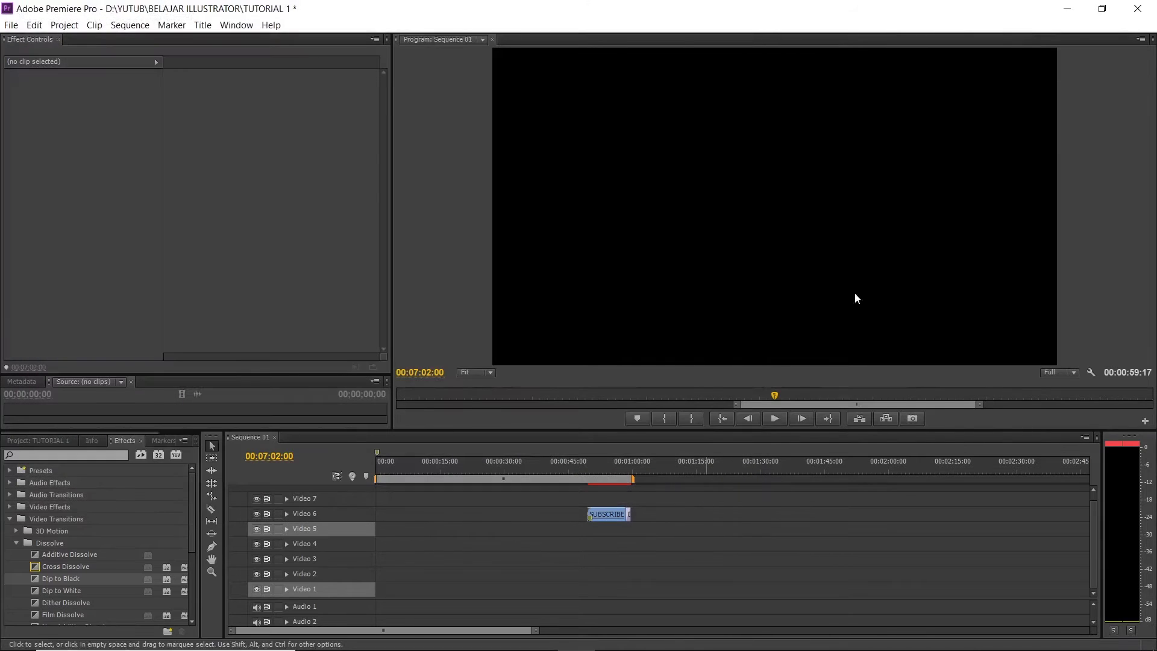
left_click(1066, 9)
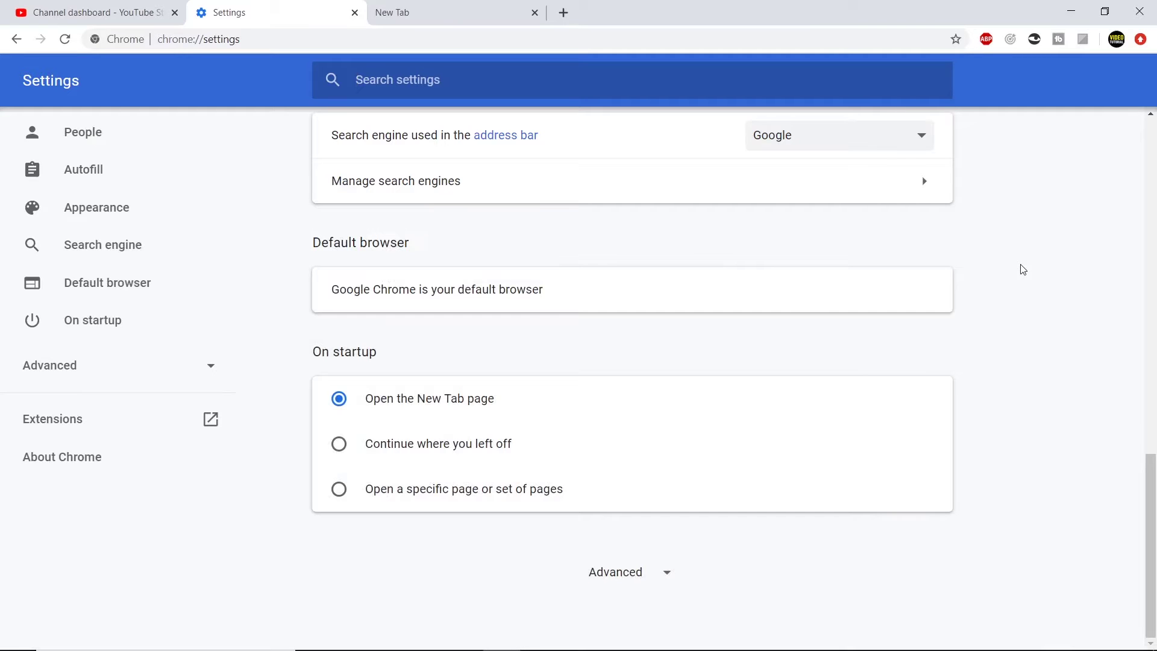
- Expand the Advanced section at the end of the settings page
scroll(1023, 269, "up", 3)
scroll(1023, 270, "down", 3)
scroll(1062, 262, "up", 3)
scroll(1063, 262, "down", 3)
left_click(666, 576)
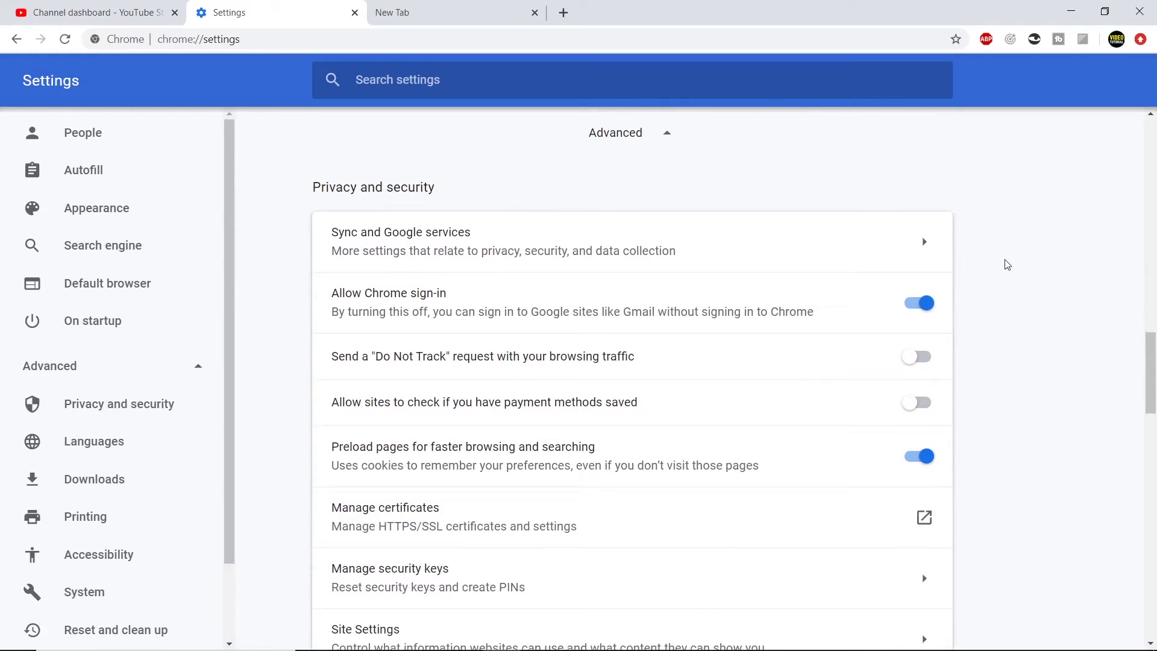
- Examine the Privacy and security options in the advanced settings, from Sync and Google services to Clear browsing data
scroll(1018, 270, "up", 1)
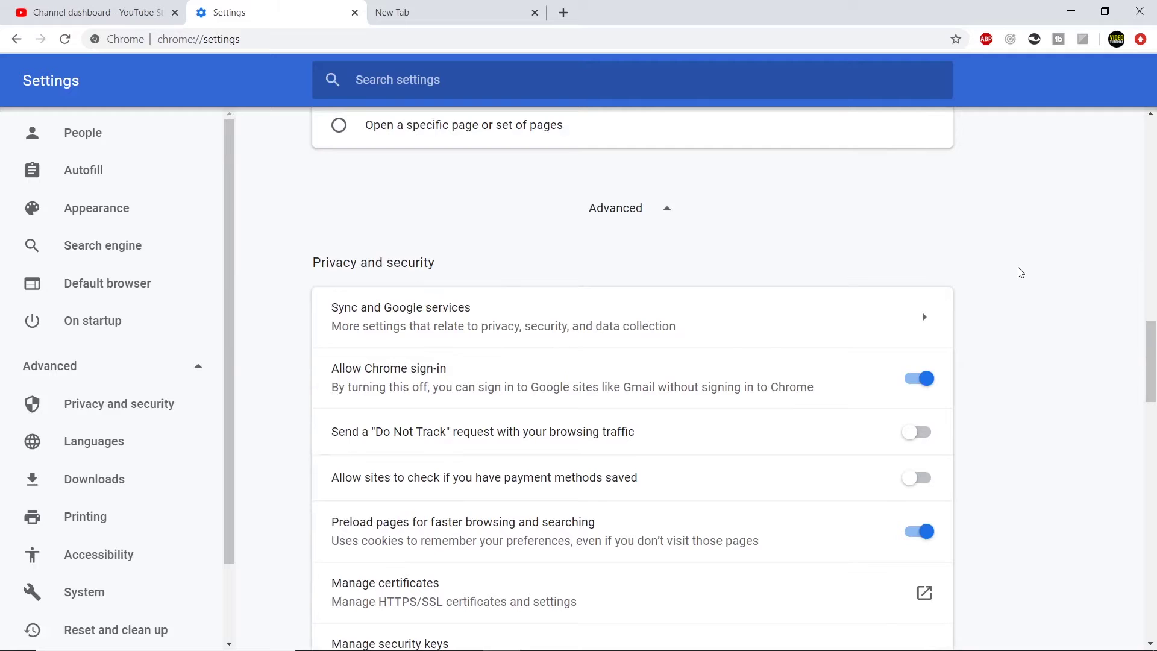
scroll(1018, 269, "up", 2)
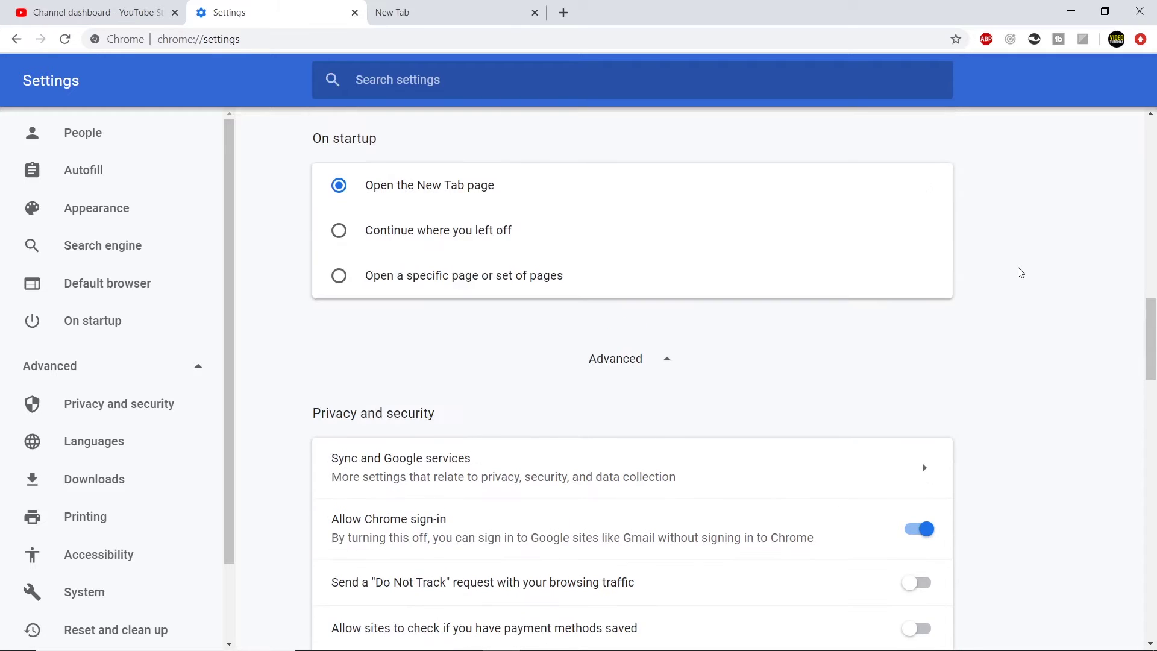
scroll(1020, 272, "down", 2)
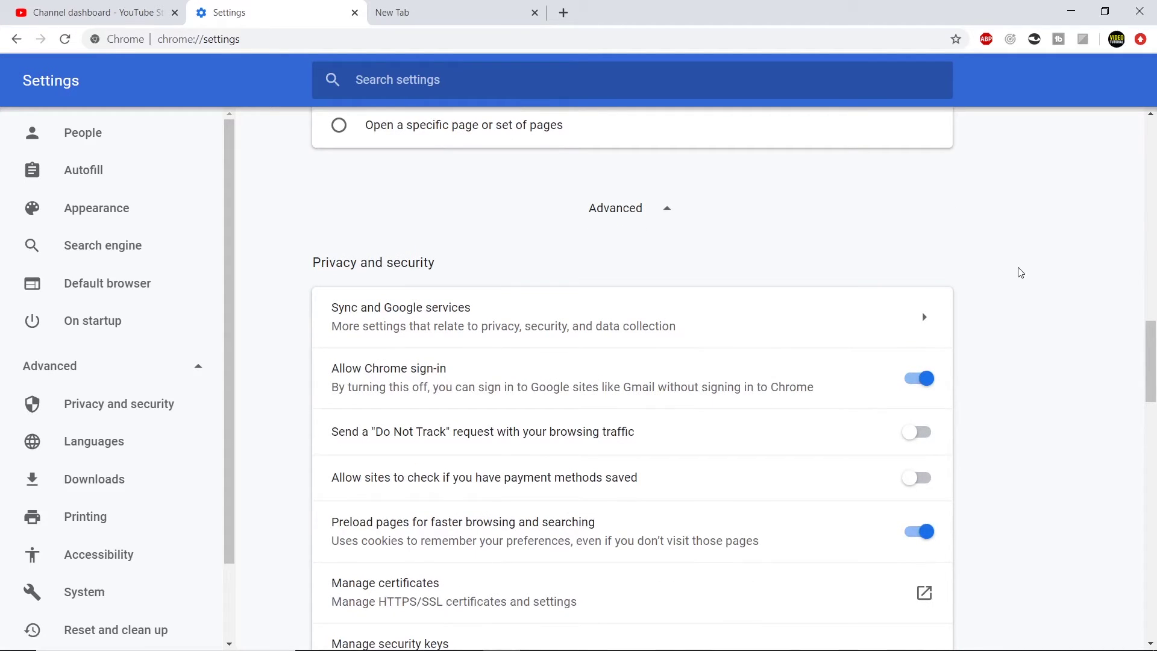
scroll(1001, 244, "down", 3)
scroll(1001, 247, "down", 3)
scroll(1002, 247, "up", 5)
scroll(1002, 247, "down", 1)
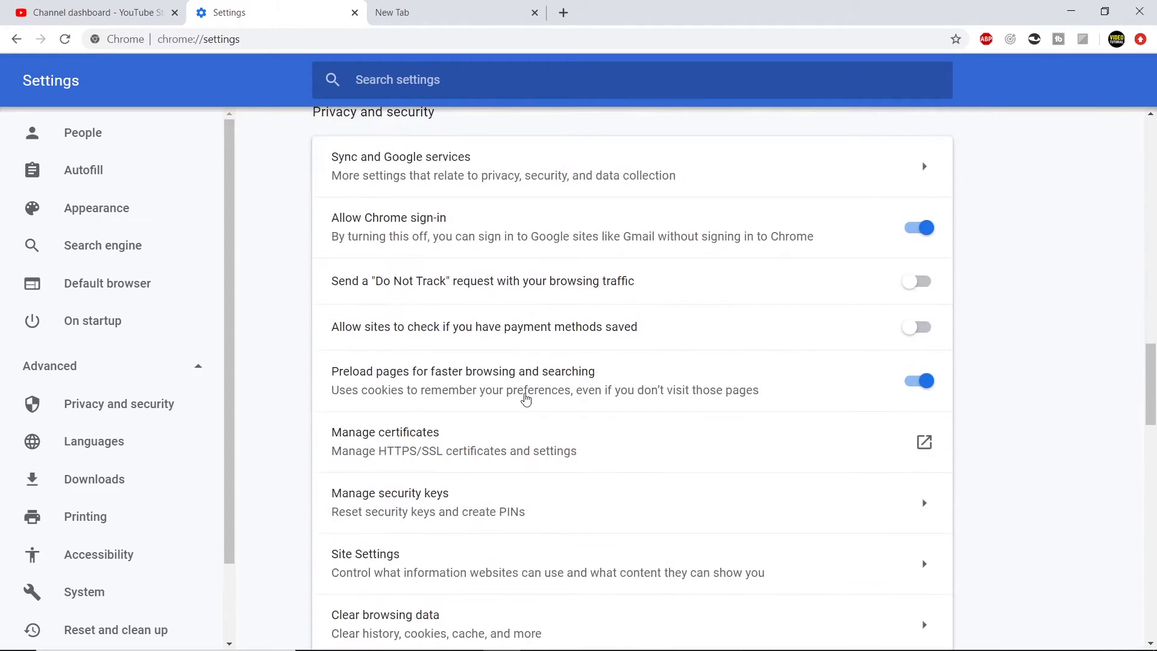
scroll(741, 465, "down", 1)
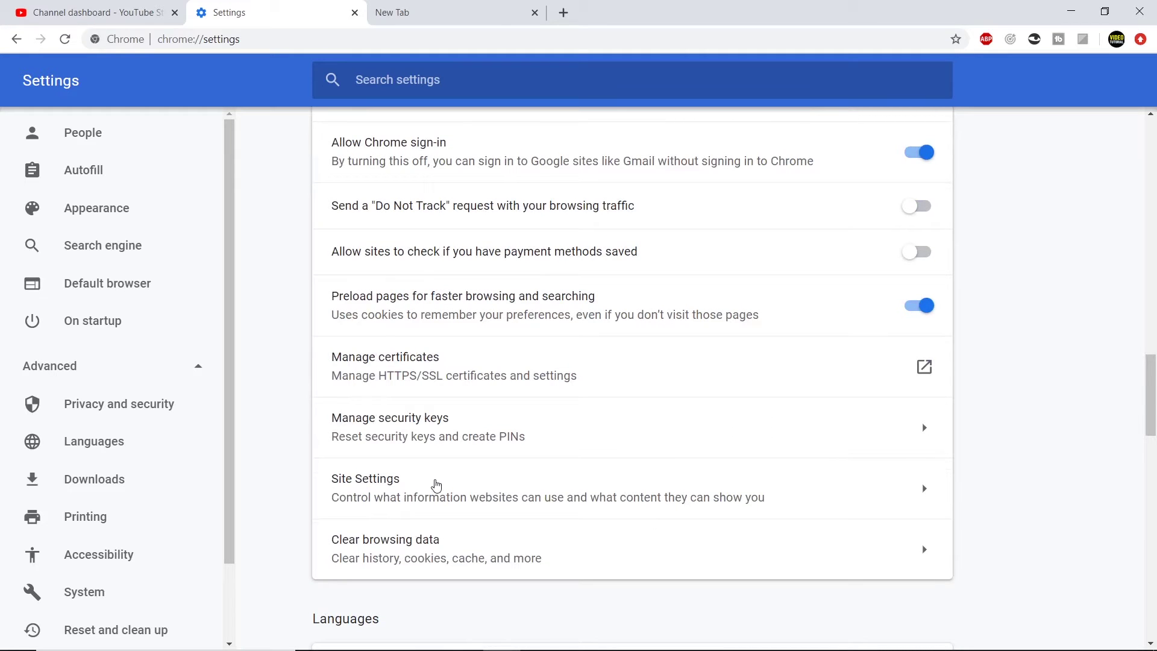
scroll(558, 483, "up", 2)
scroll(562, 483, "up", 3)
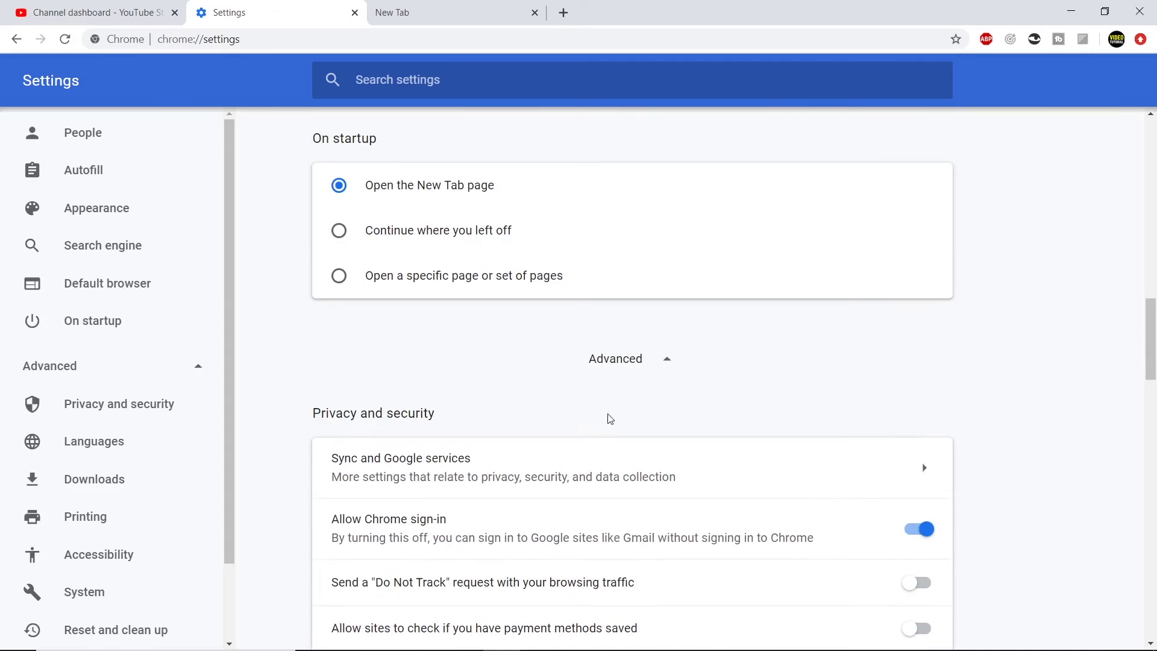
scroll(672, 371, "down", 3)
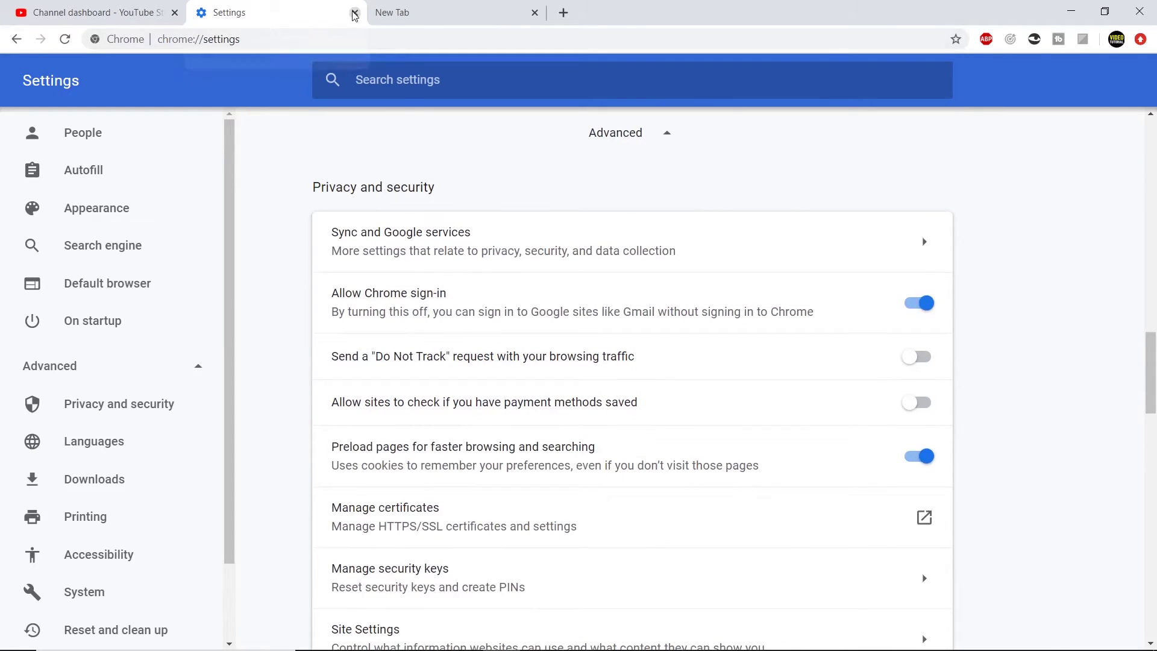
- Close the existing Settings tab and reopen the browser settings from the New Tab page
left_click(509, 17)
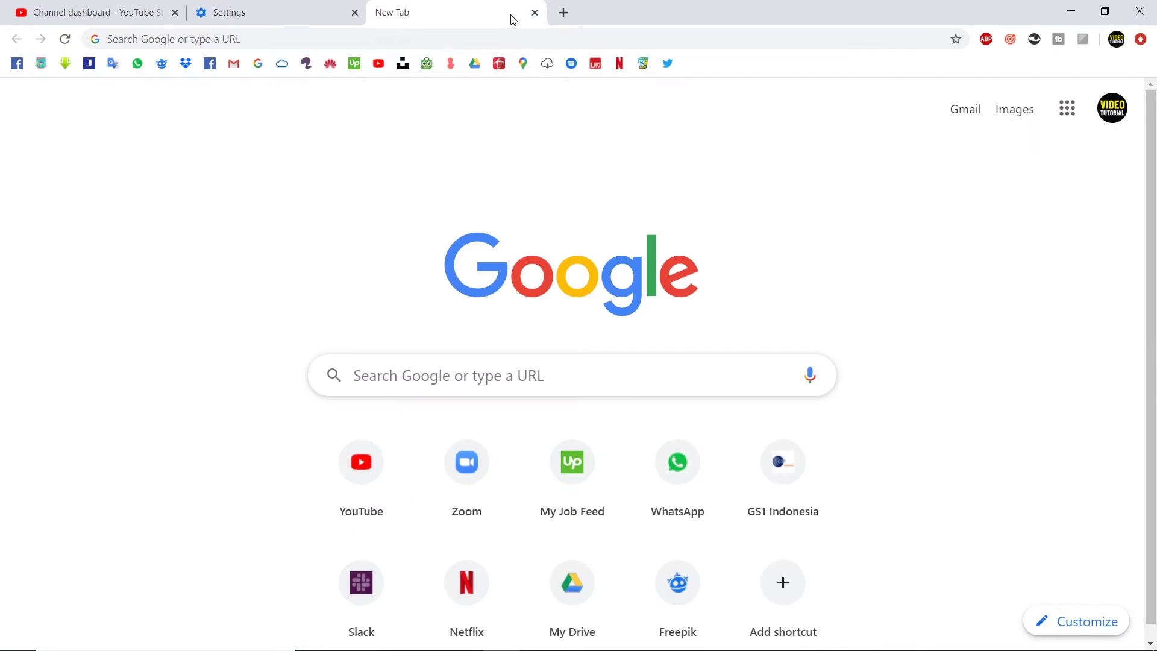
left_click(354, 13)
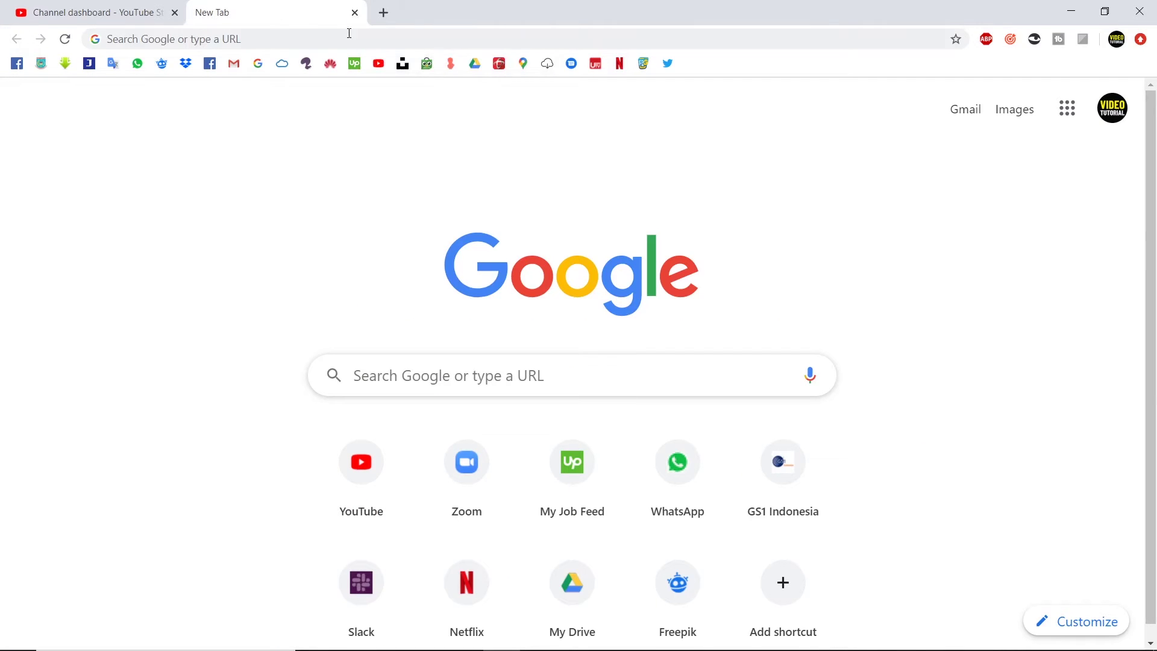
left_click(1141, 40)
left_click(1054, 323)
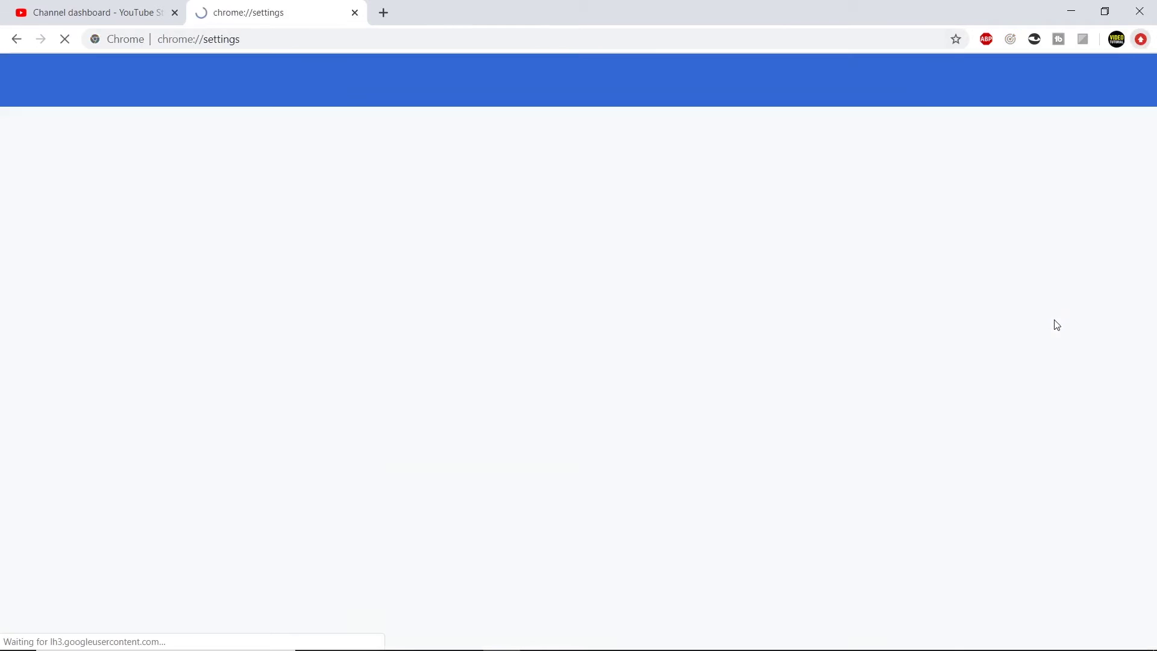
- Expand the advanced settings and open Site Settings under Privacy and security
scroll(789, 262, "down", 10)
scroll(788, 263, "down", 5)
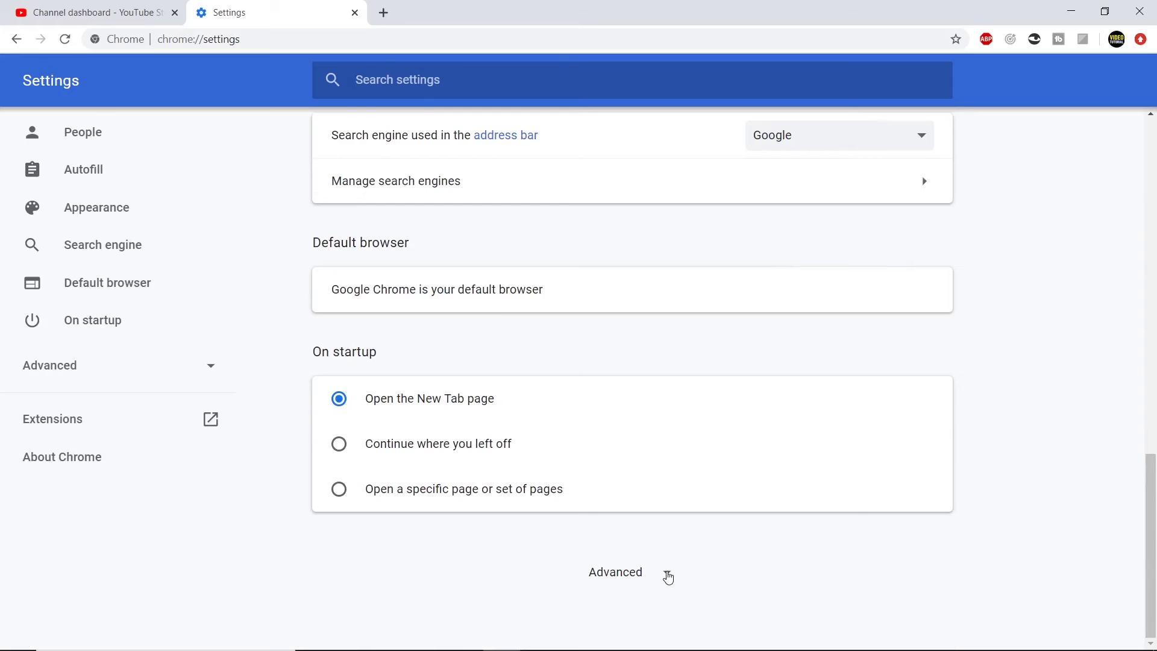
left_click(667, 573)
scroll(923, 375, "down", 3)
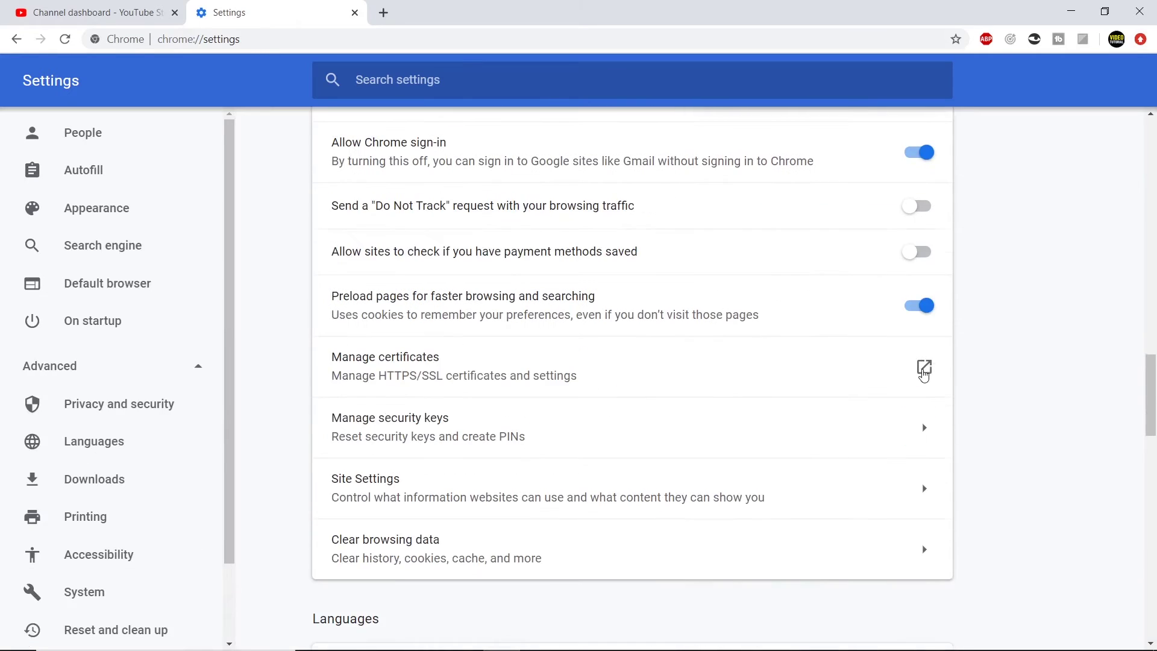
scroll(589, 383, "up", 1)
scroll(551, 438, "down", 3)
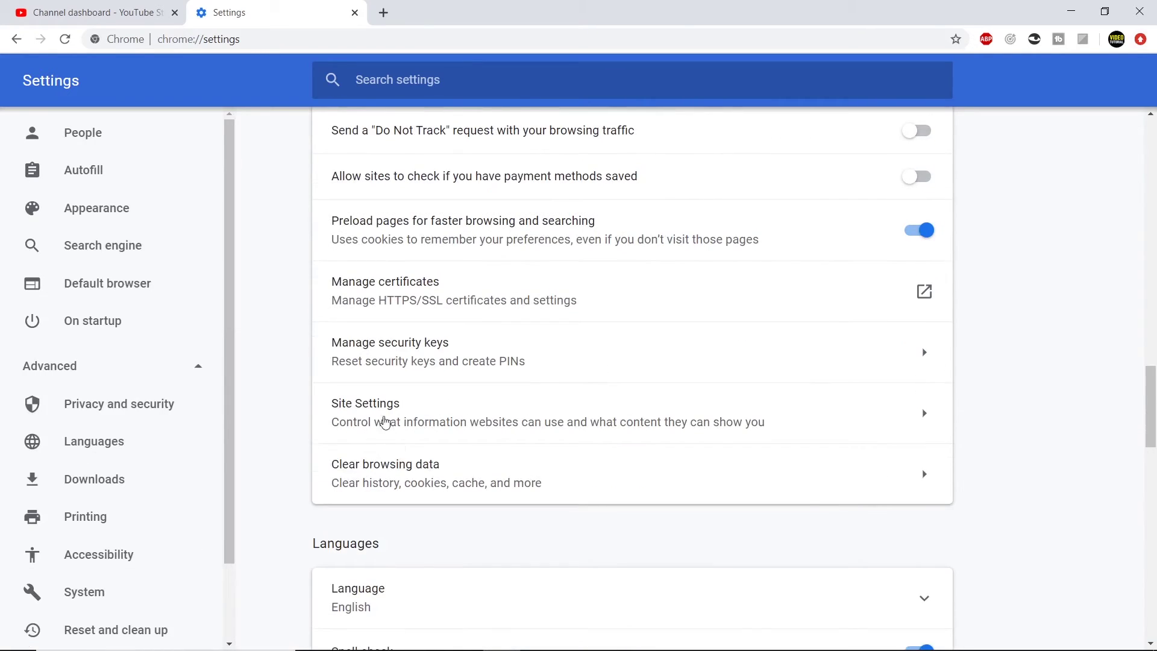
scroll(601, 408, "up", 4)
scroll(601, 382, "down", 5)
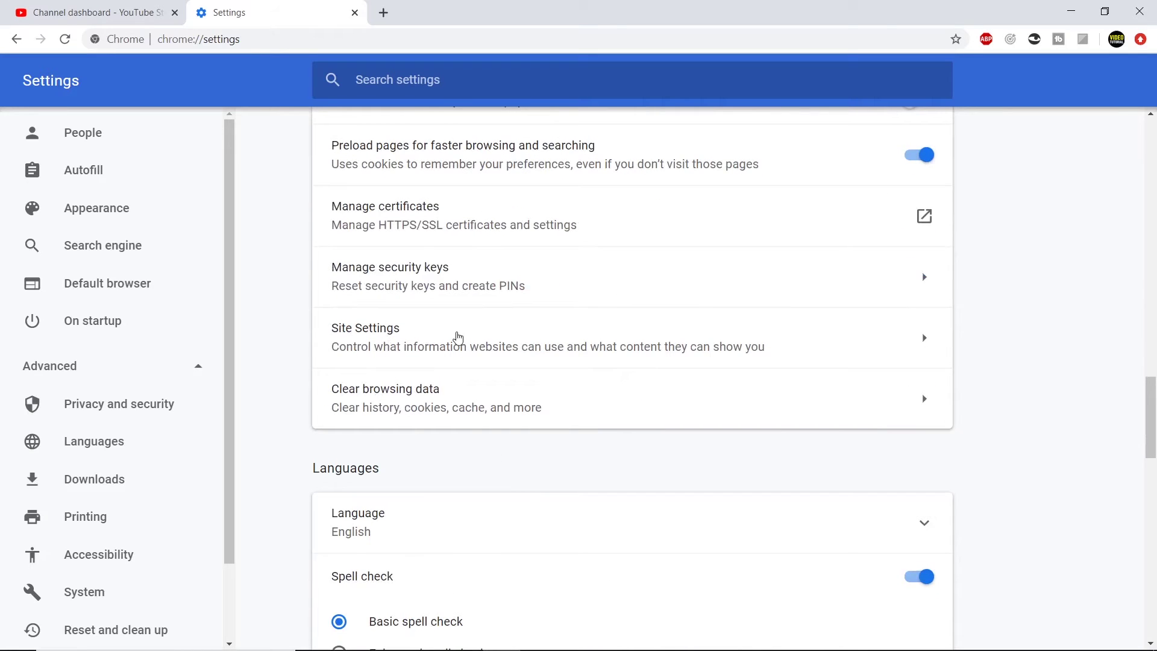
left_click(457, 337)
- Open the Notifications permission page from the Site Settings list
scroll(630, 337, "down", 3)
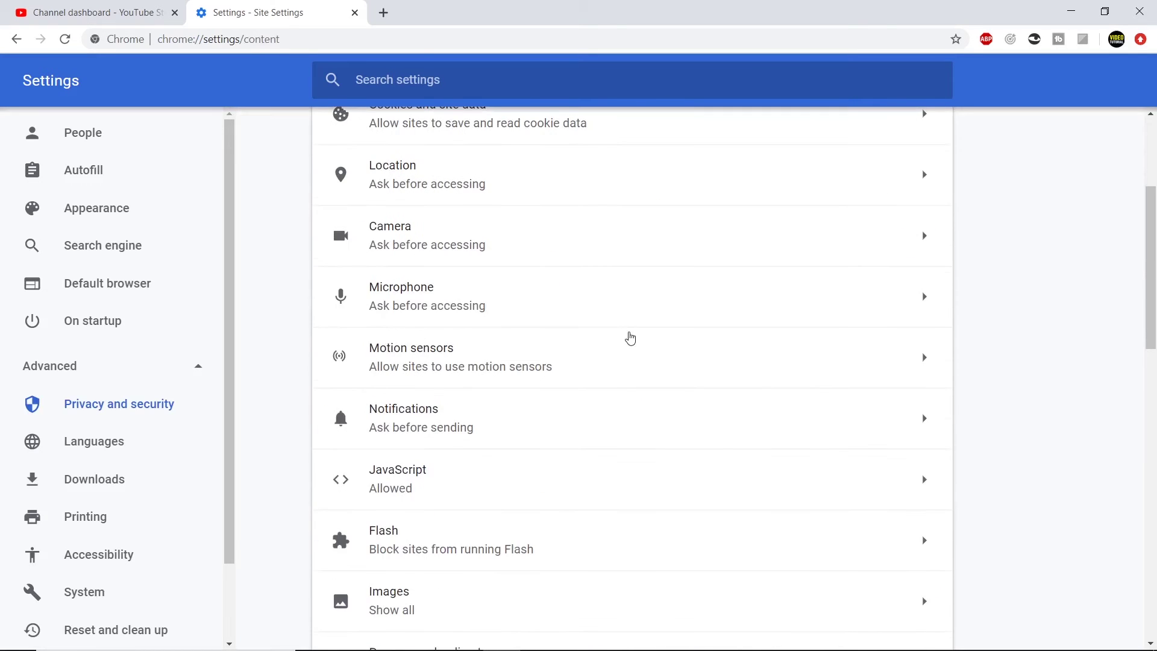
scroll(628, 336, "down", 2)
scroll(535, 356, "up", 1)
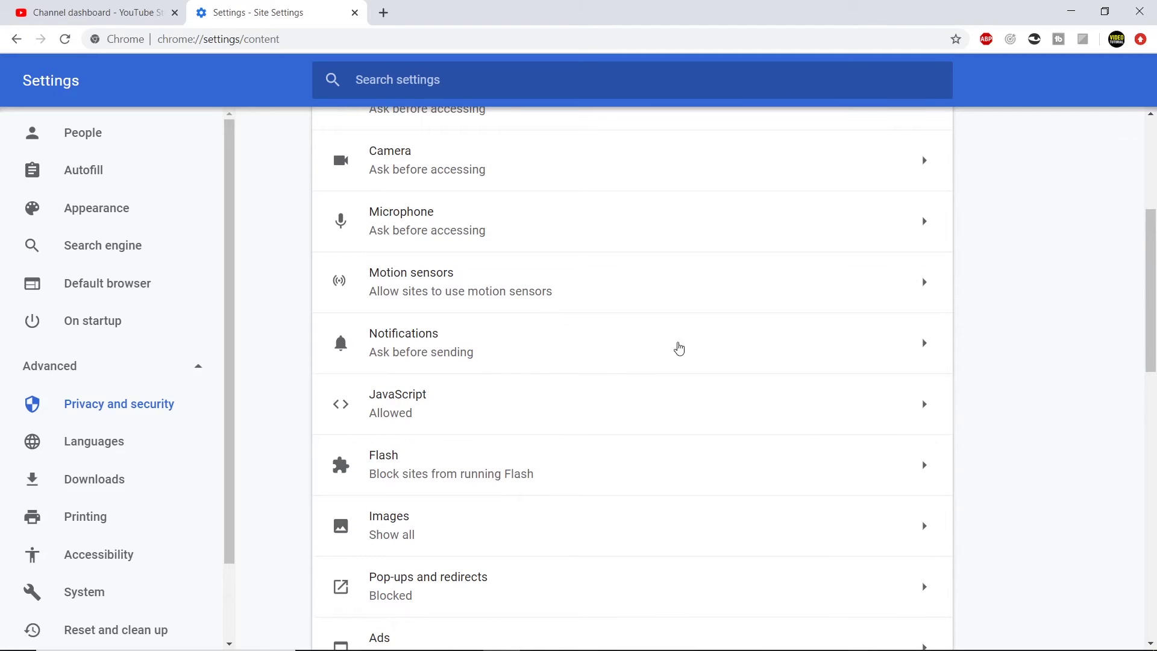
left_click(647, 349)
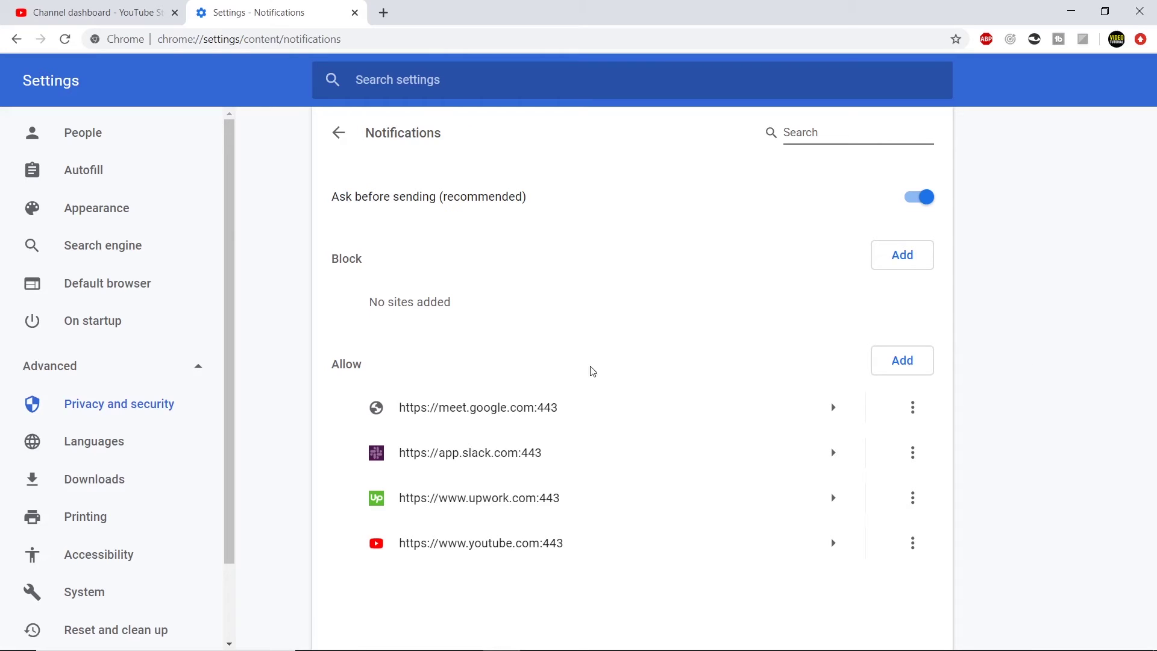
left_click(913, 410)
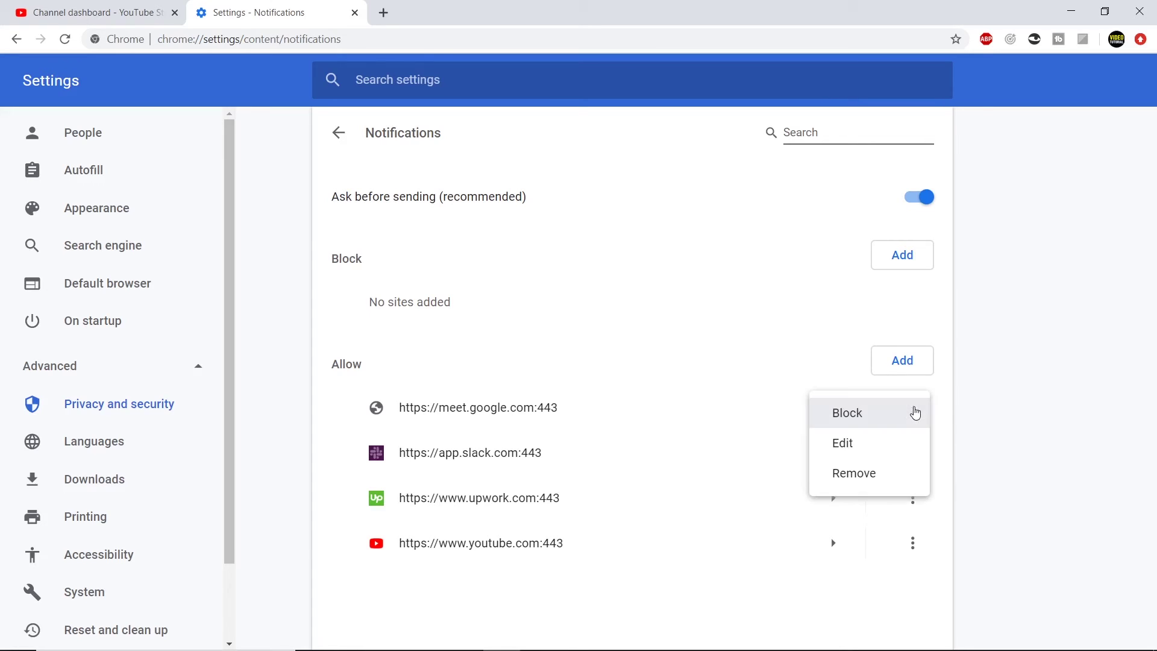
left_click(883, 417)
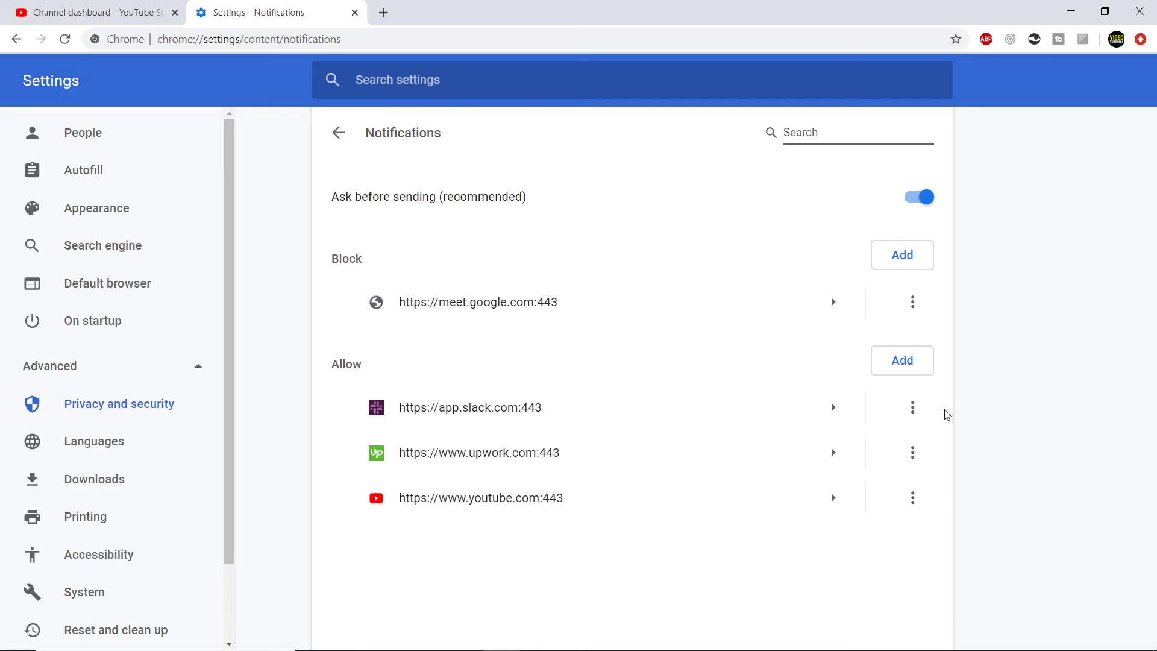
left_click(912, 407)
left_click(896, 418)
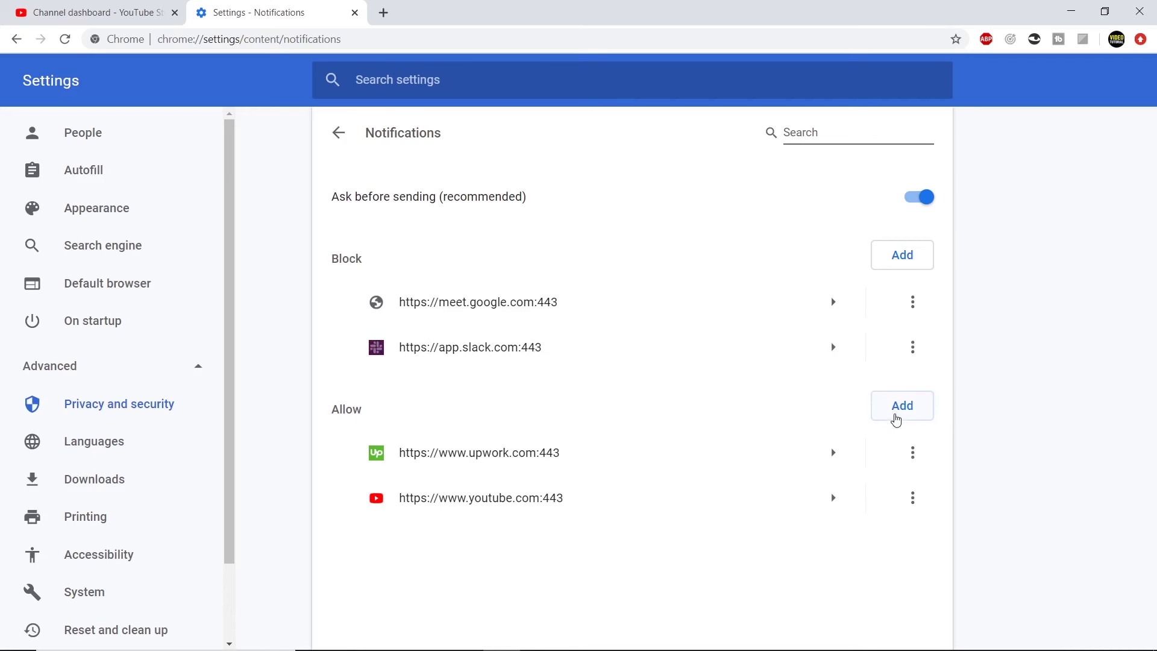
left_click(910, 452)
left_click(891, 481)
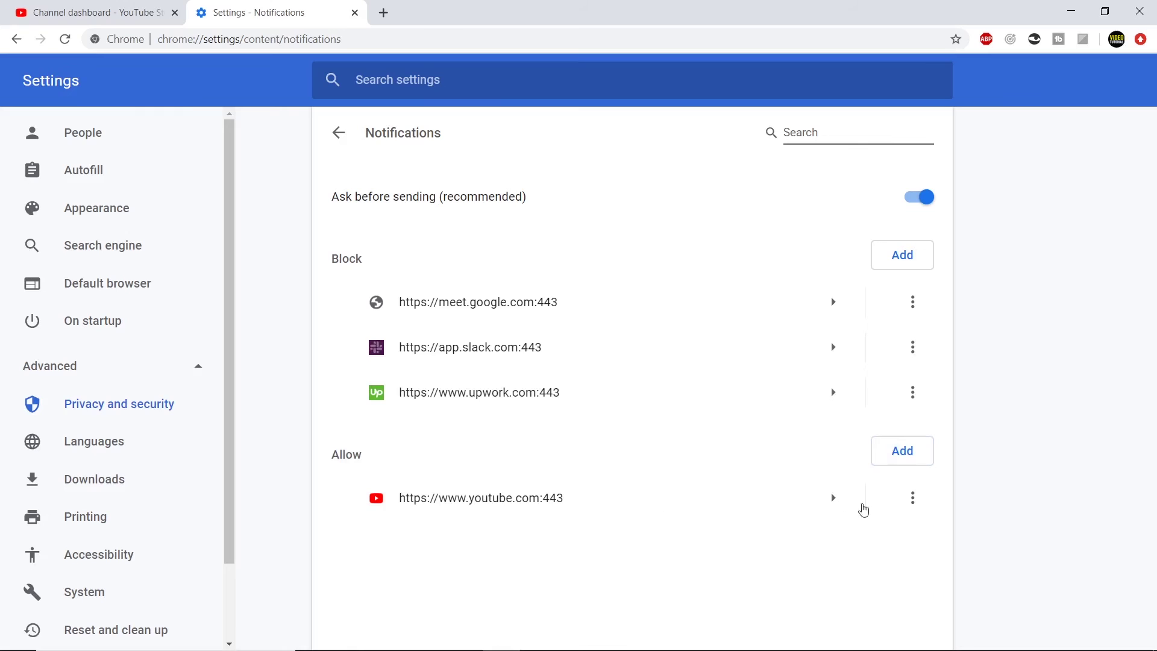
left_click(912, 498)
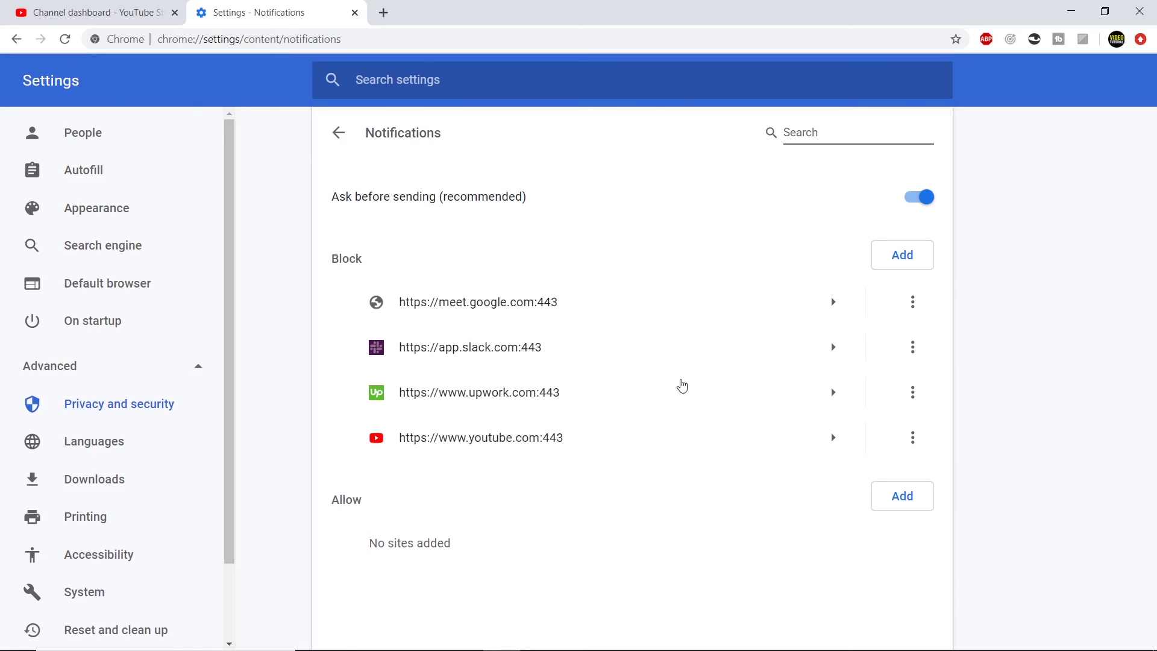
left_click(914, 304)
left_click(916, 307)
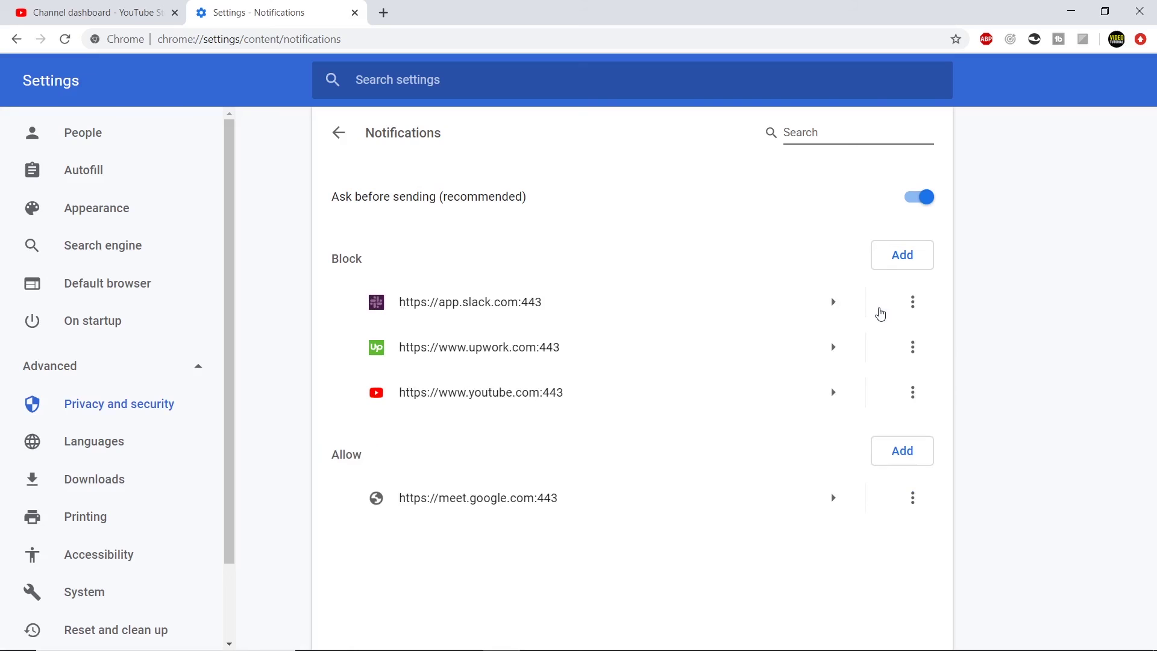
left_click(915, 303)
left_click(902, 308)
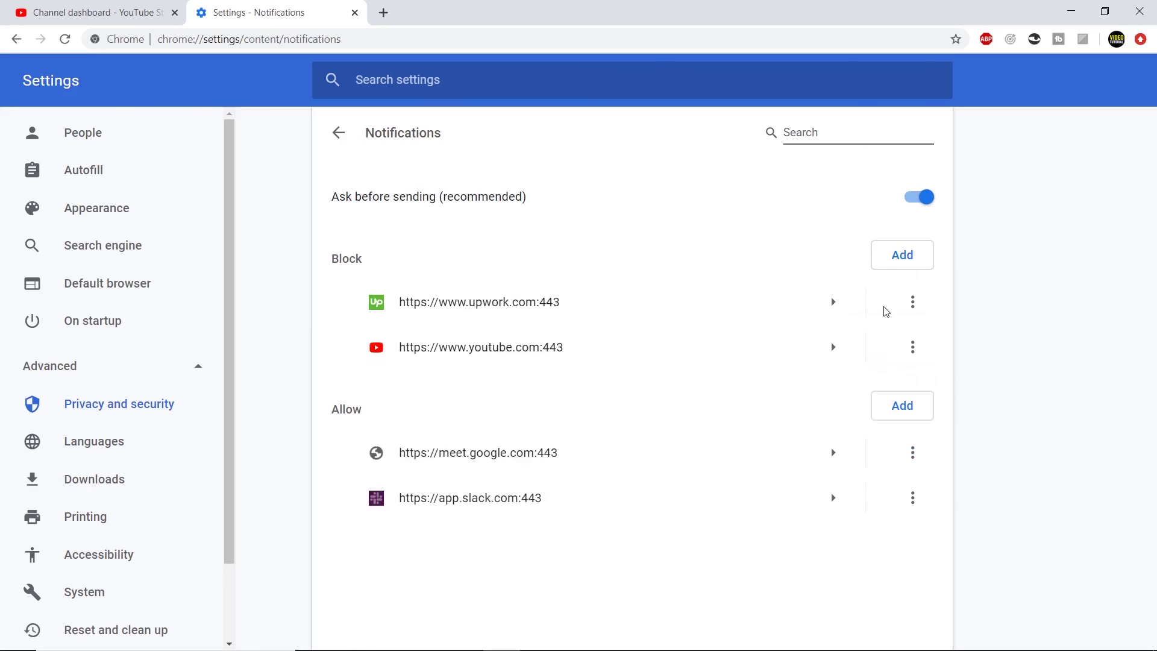
left_click(913, 303)
left_click(884, 308)
left_click(912, 303)
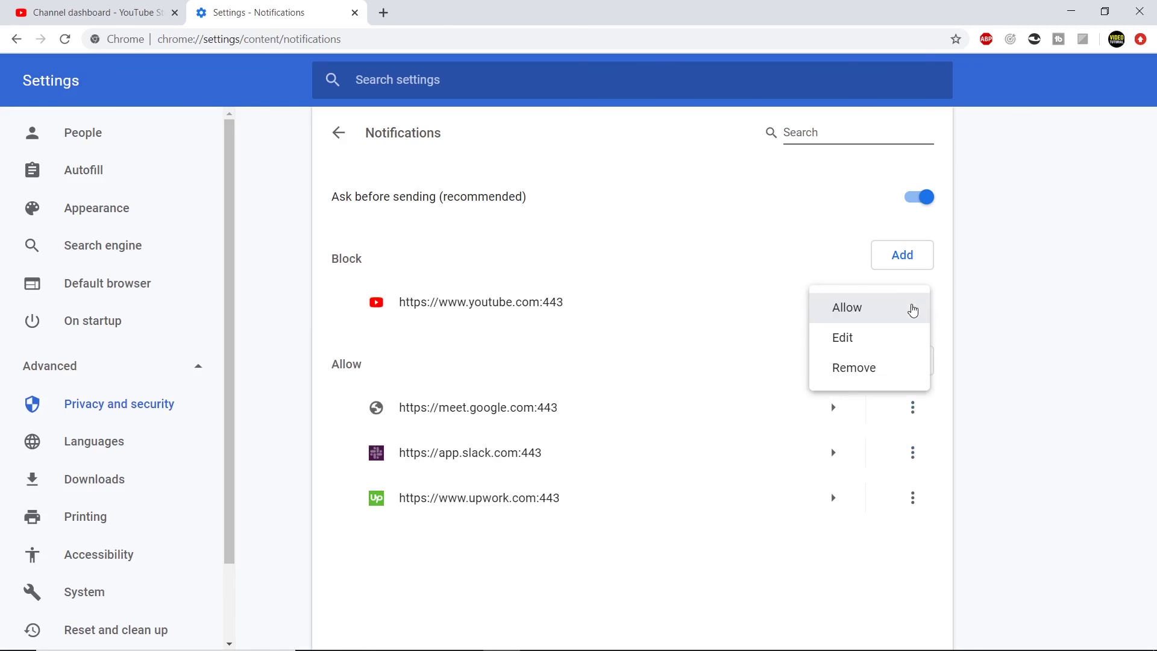
left_click(870, 312)
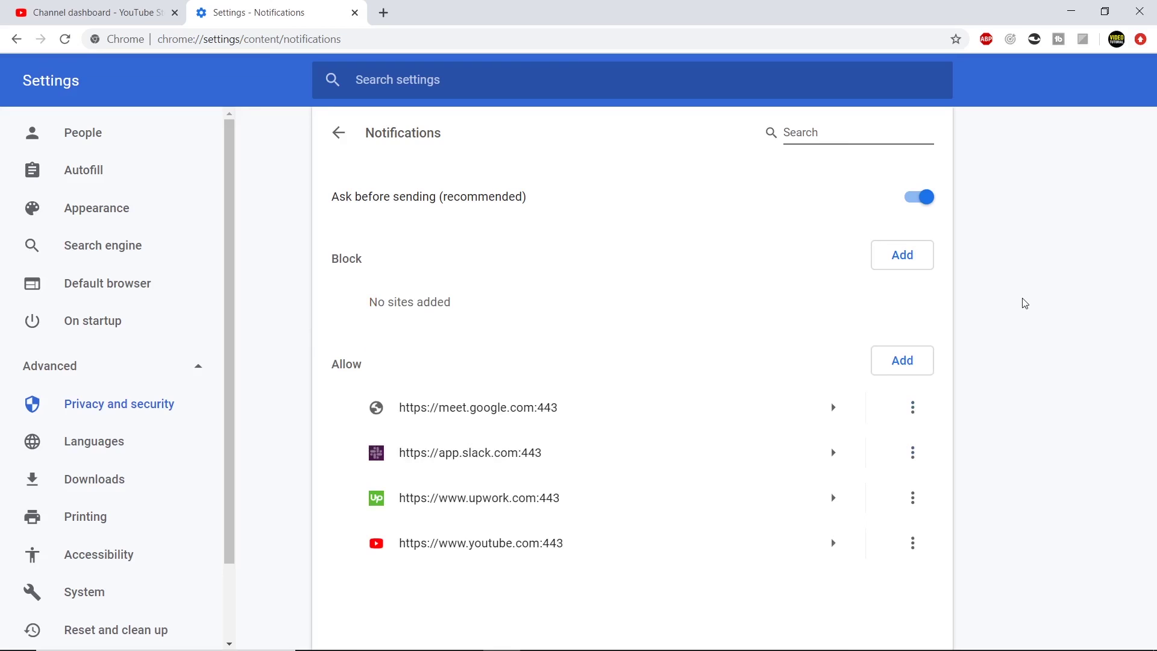